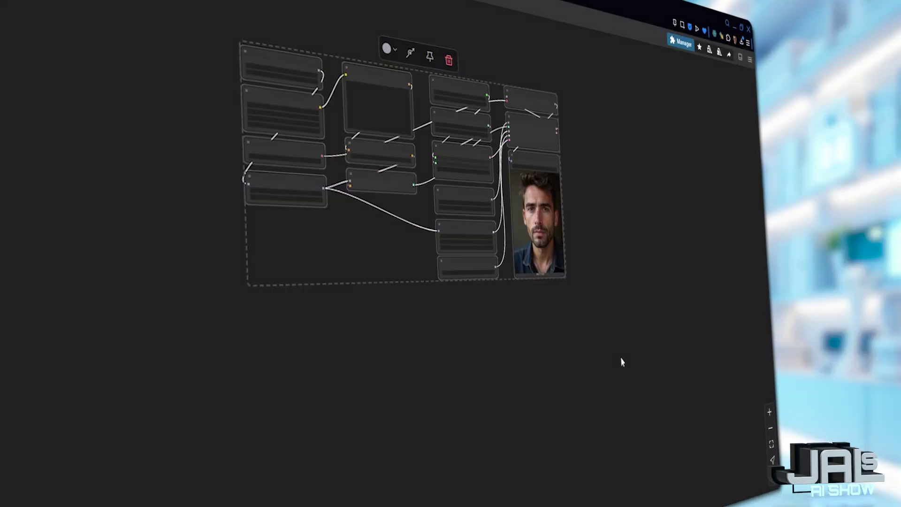
# Duplicate the workflow group and place the copy below the original
pyautogui.hotkey('ctrl', 'c')
pyautogui.hotkey('ctrl', 'v')
pyautogui.moveTo(509, 260); pyautogui.dragTo(382, 331)
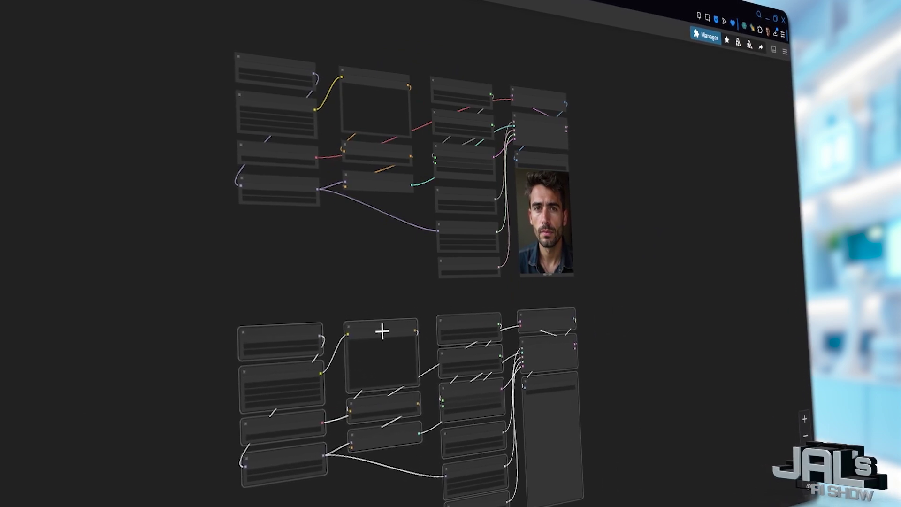
pyautogui.click(331, 259)
# Move the copy's Save Image node beside the original portrait's Save Image for comparison
pyautogui.moveTo(182, 2); pyautogui.dragTo(618, 281)
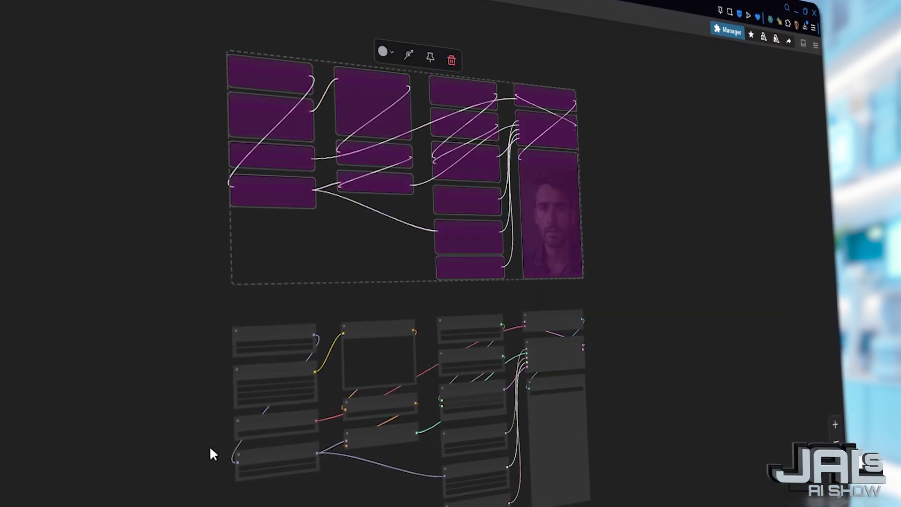
pyautogui.scroll(8, 272, 443)
pyautogui.moveTo(594, 464); pyautogui.dragTo(572, 57)
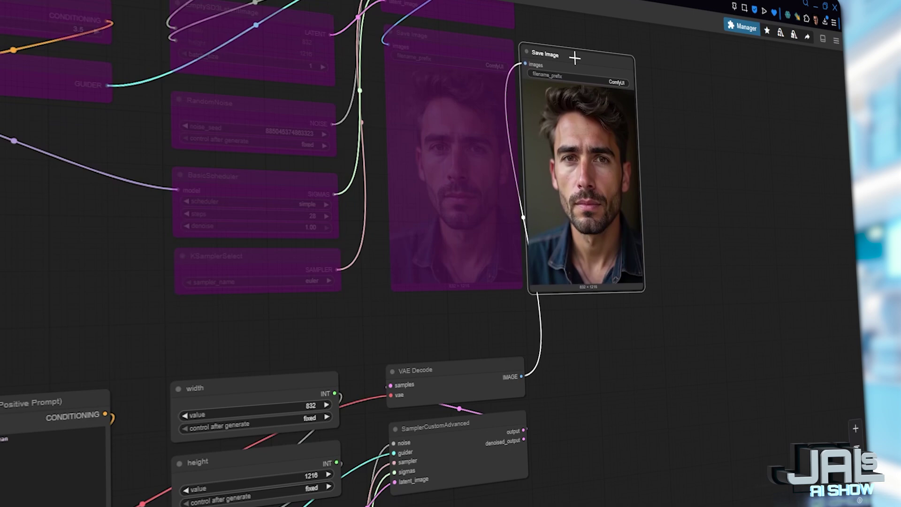
pyautogui.click(456, 139)
pyautogui.click(728, 192)
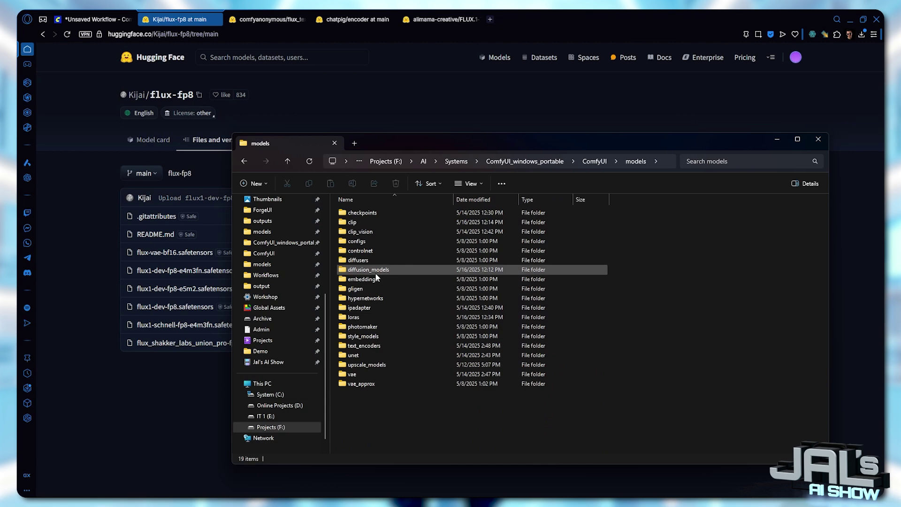
# Browse ComfyUI's models folders diffusion_models and clip in File Explorer
pyautogui.doubleClick(375, 271)
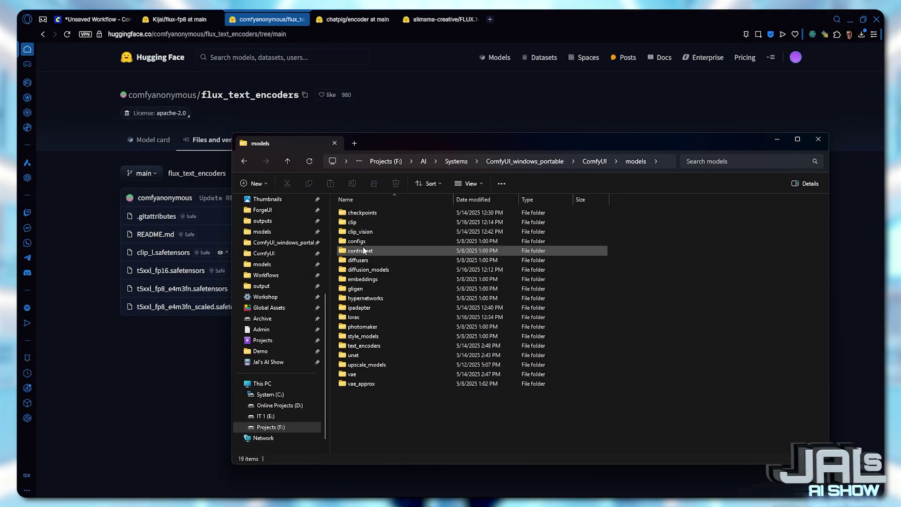
pyautogui.doubleClick(362, 218)
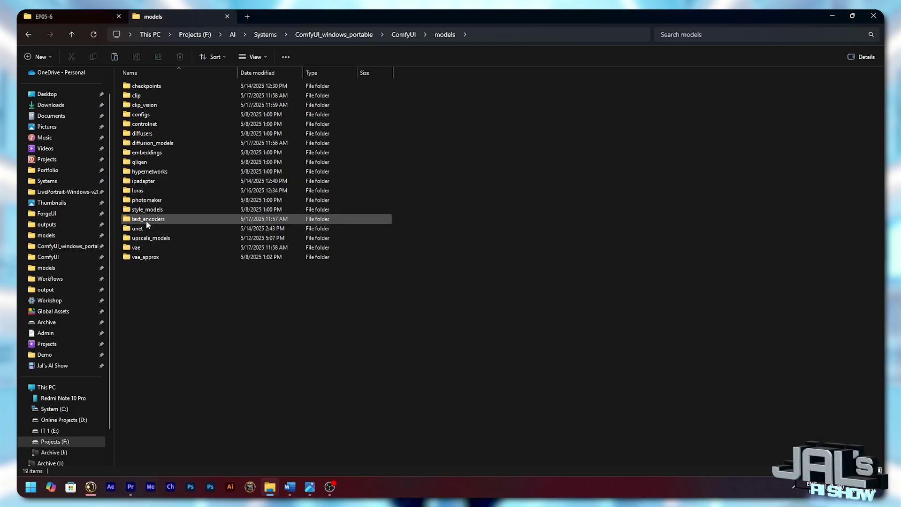
# Check text_encoders\T5 and vae\FLUX1, then select the FLUX.1-Turbo-Alpha LoRA file name
pyautogui.doubleClick(145, 220)
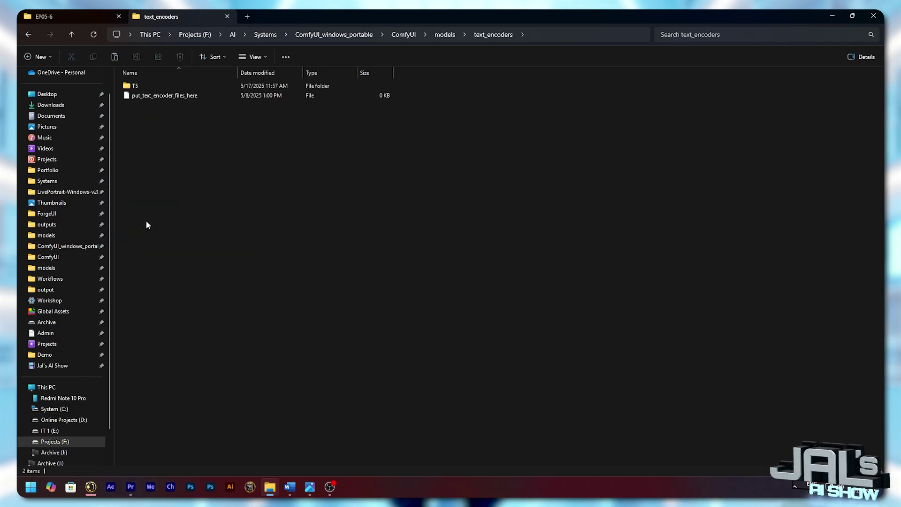
pyautogui.doubleClick(146, 86)
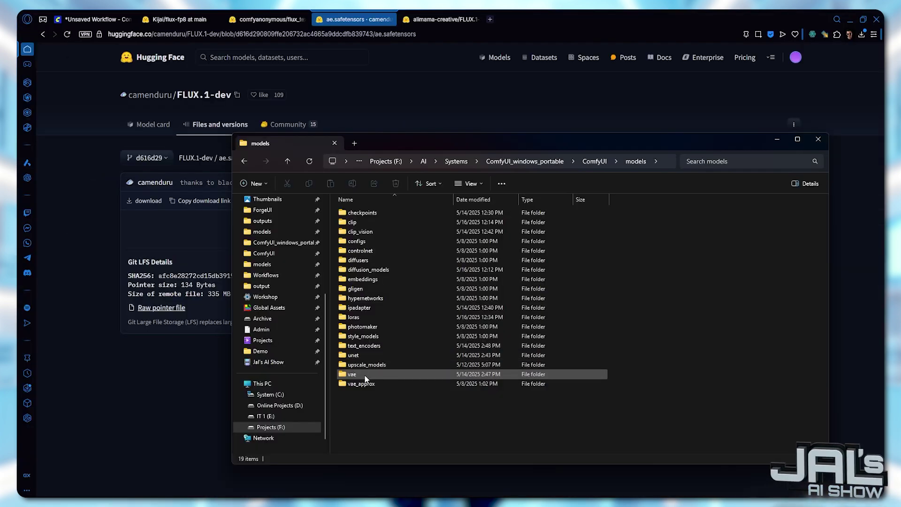
pyautogui.doubleClick(361, 374)
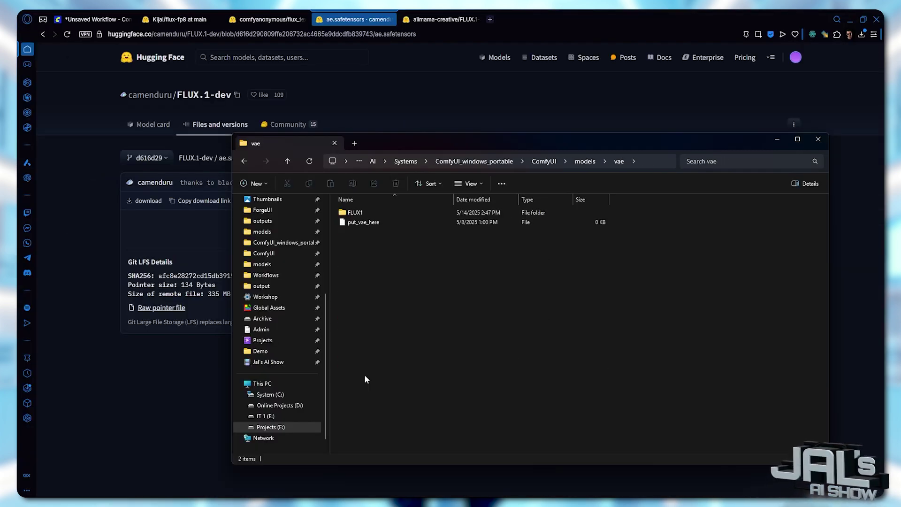
pyautogui.doubleClick(361, 213)
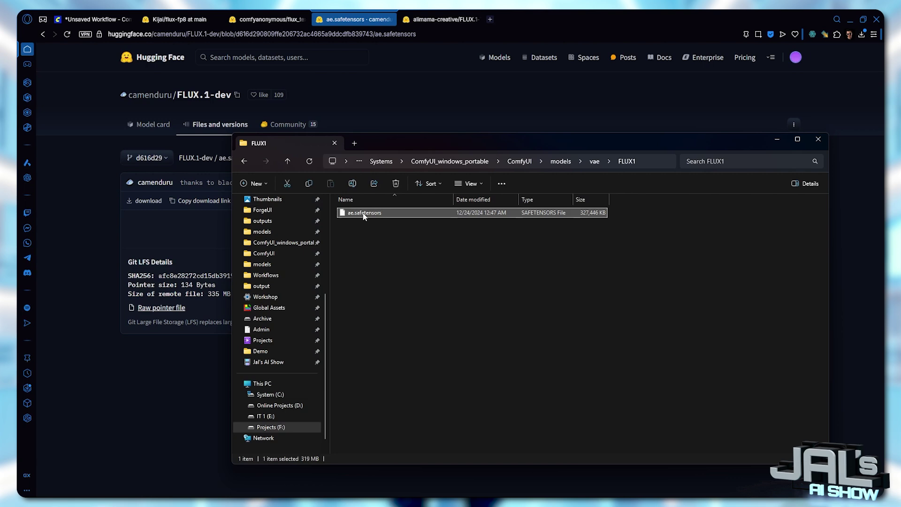
pyautogui.click(438, 12)
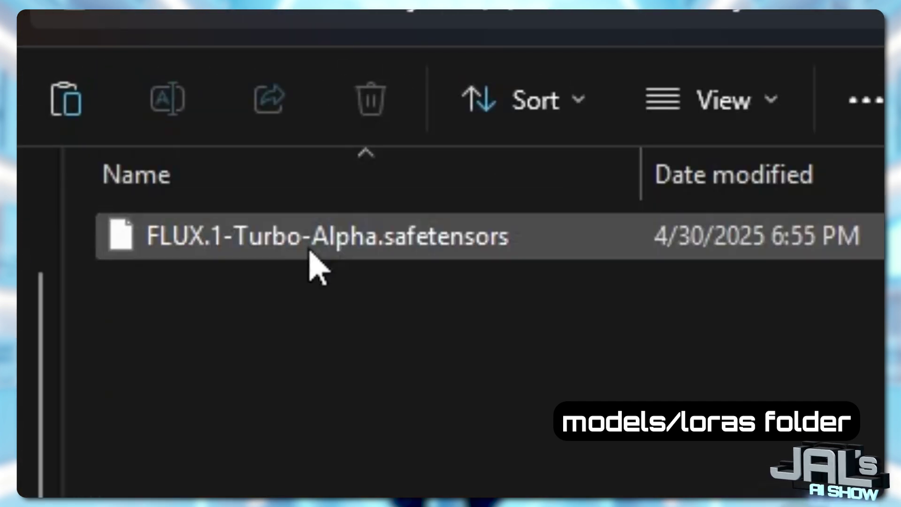
pyautogui.click(310, 249)
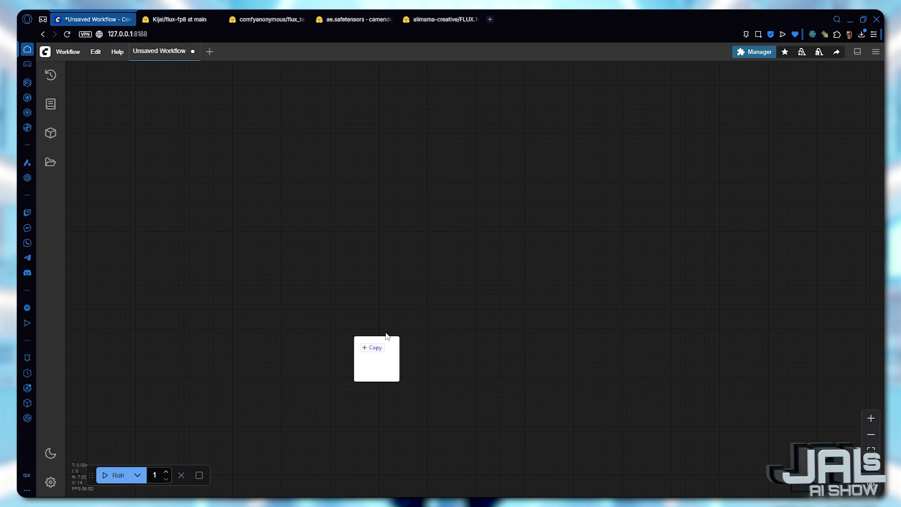
# Drop the Flux-Turbo workflow file onto the empty ComfyUI canvas
pyautogui.moveTo(356, 343); pyautogui.dragTo(473, 227)
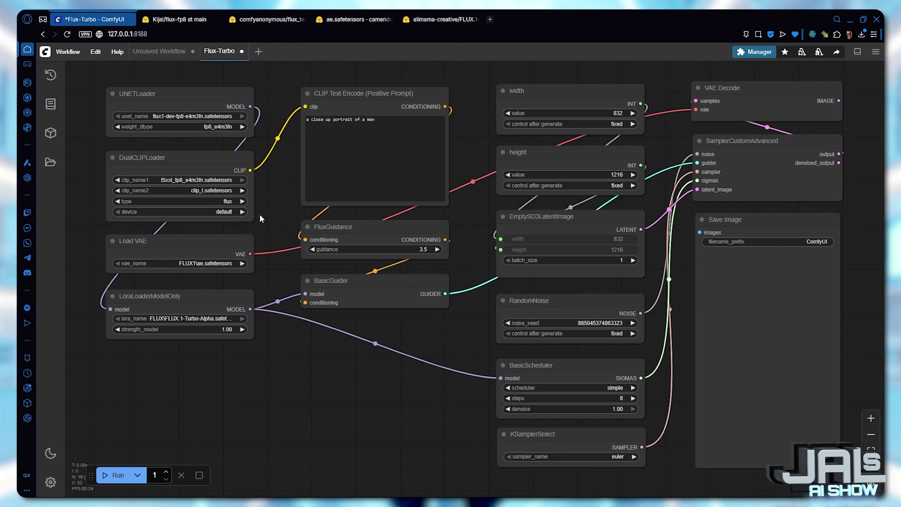
# Bypass the Turbo Alpha LoraLoaderModelOnly node
pyautogui.moveTo(262, 215); pyautogui.dragTo(528, 299)
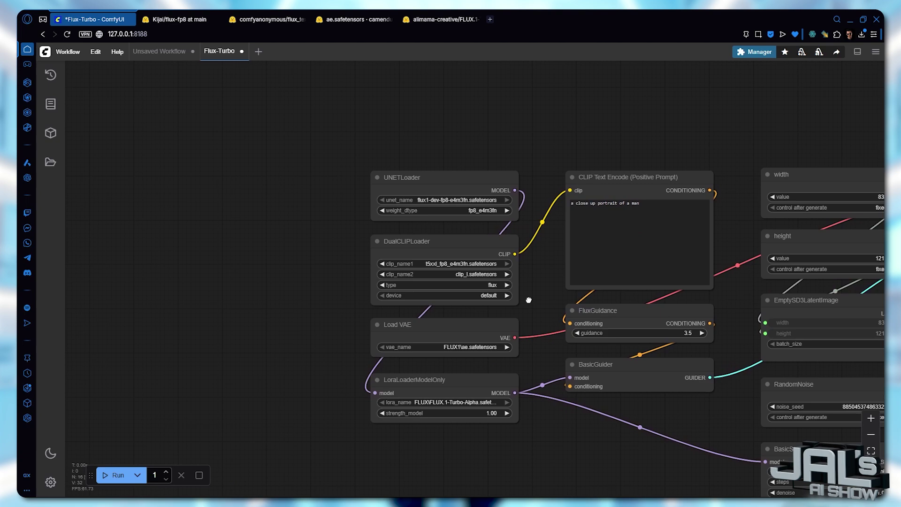
pyautogui.scroll(15, 498, 198)
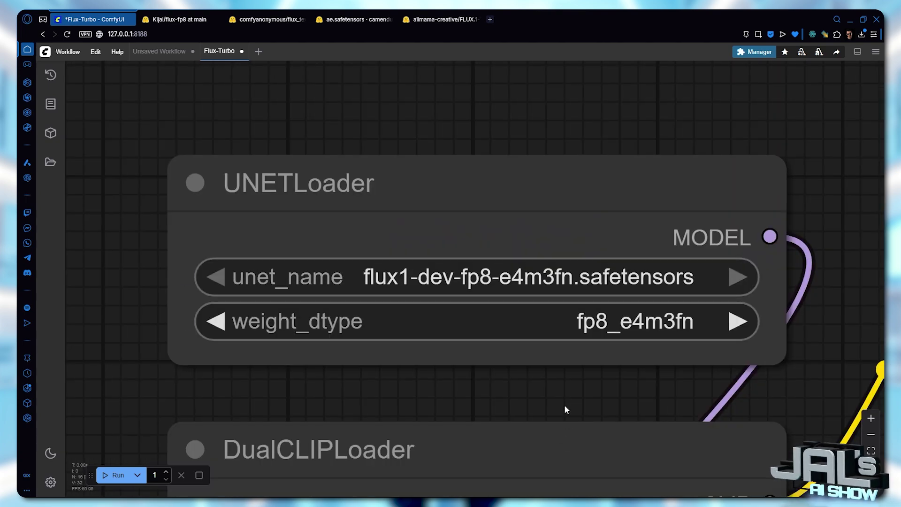
pyautogui.moveTo(565, 409); pyautogui.dragTo(551, 79)
pyautogui.moveTo(658, 428); pyautogui.dragTo(660, 151)
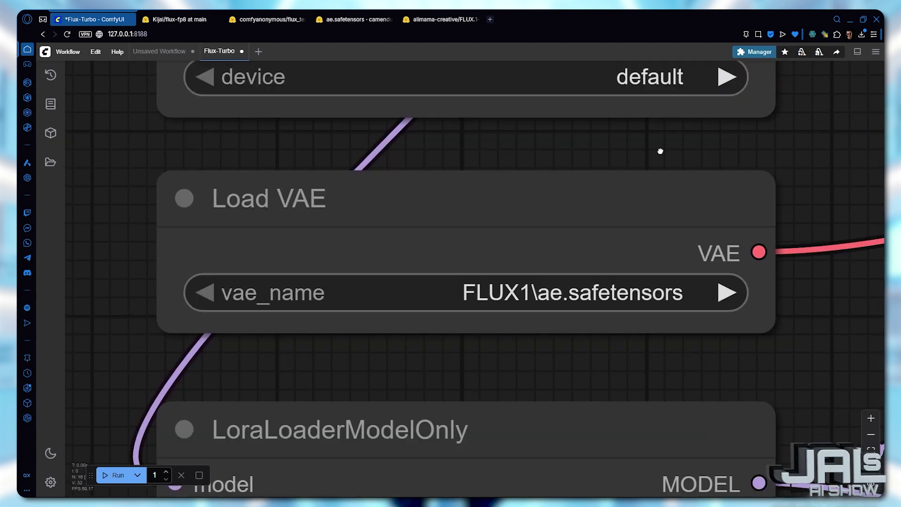
pyautogui.moveTo(752, 386); pyautogui.dragTo(756, 121)
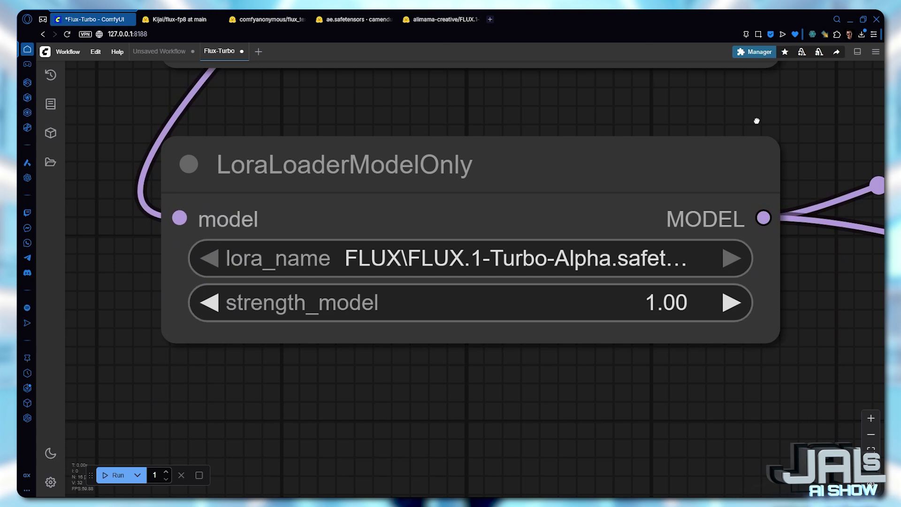
pyautogui.scroll(-10, 314, 207)
pyautogui.click(391, 376)
pyautogui.hotkey('ctrl', 'b')
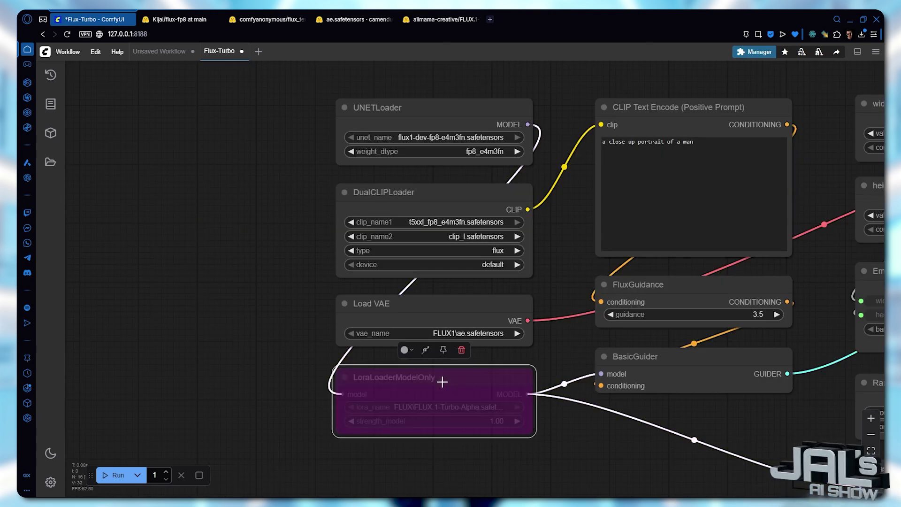
# Set BasicScheduler steps to 28 and make the noise seed control fixed
pyautogui.click(522, 264)
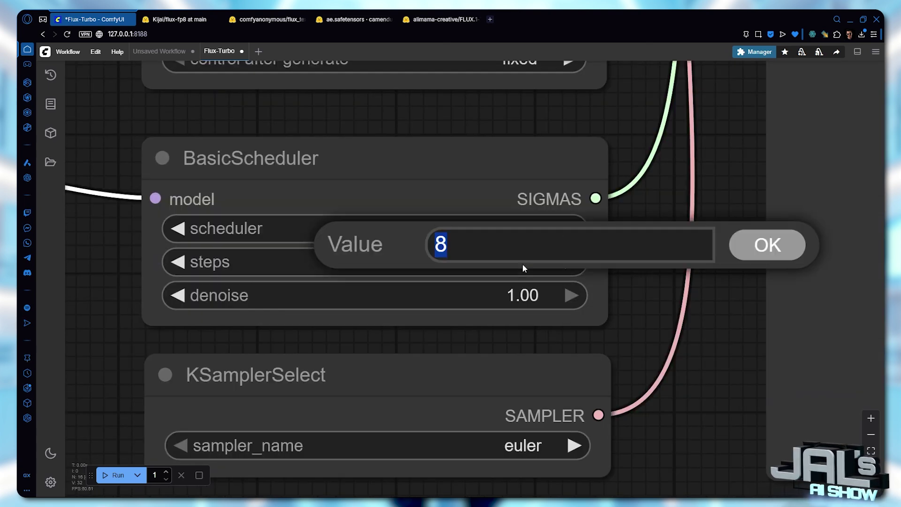
pyautogui.write('28')
pyautogui.press('Return')
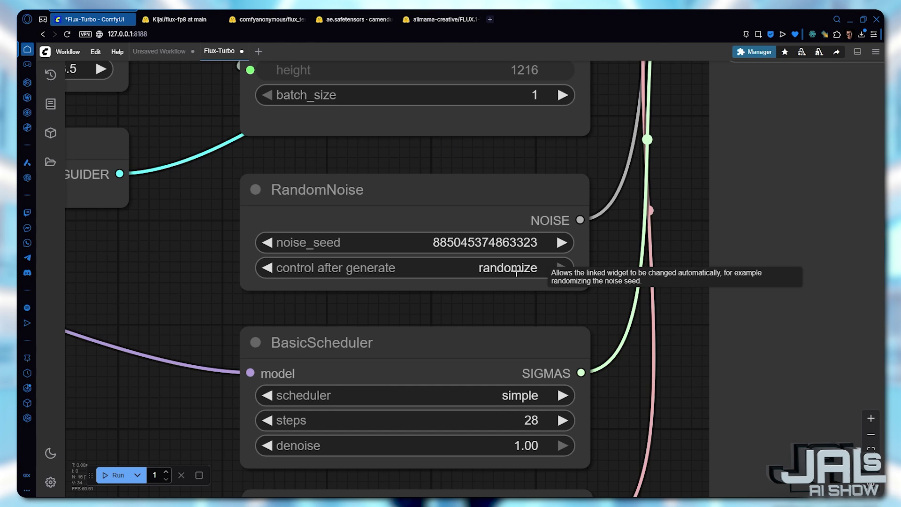
pyautogui.click(519, 271)
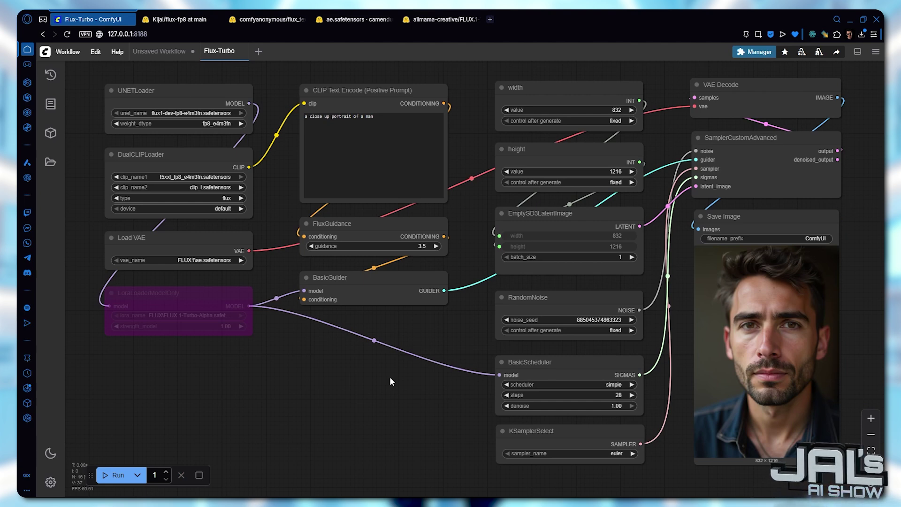
# Duplicate the entire workflow and move the copy below the original
pyautogui.scroll(-8, 403, 155)
pyautogui.moveTo(228, 83); pyautogui.dragTo(664, 355)
pyautogui.hotkey('ctrl', 'c')
pyautogui.hotkey('ctrl', 'v')
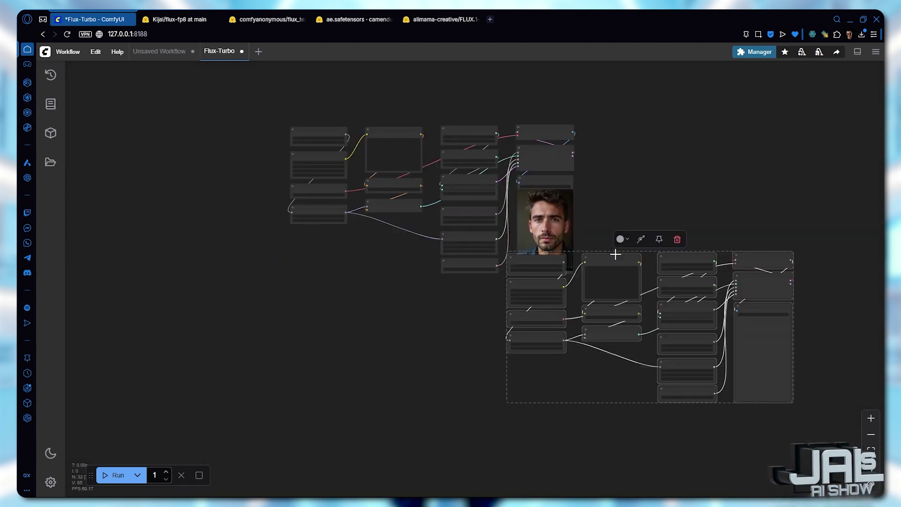
pyautogui.moveTo(613, 253)
pyautogui.mouseDown()
pyautogui.moveTo(611, 270)
pyautogui.moveTo(390, 308)
pyautogui.mouseUp()
pyautogui.moveTo(258, 92); pyautogui.dragTo(614, 279)
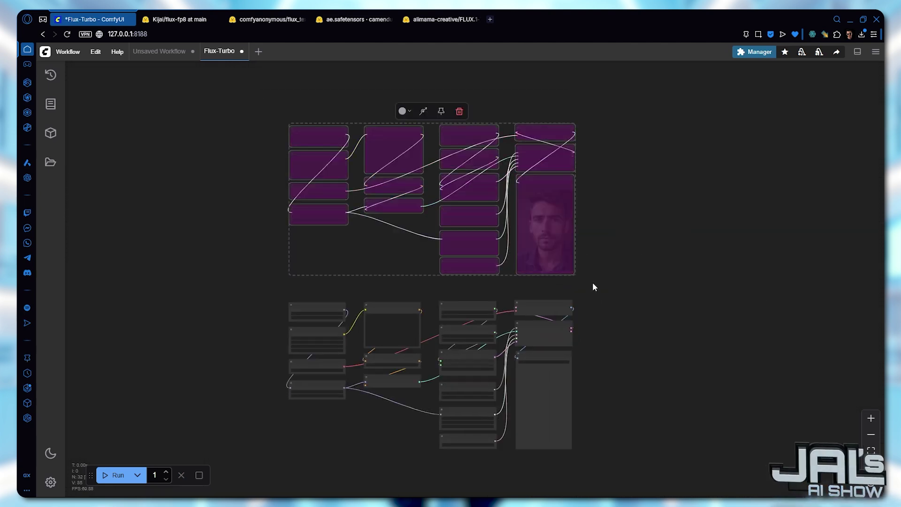
pyautogui.click(314, 381)
pyautogui.scroll(5, 313, 378)
# Add a Unet Loader (GGUF), wire its MODEL to BasicGuider and BasicScheduler, and render
pyautogui.doubleClick(313, 219)
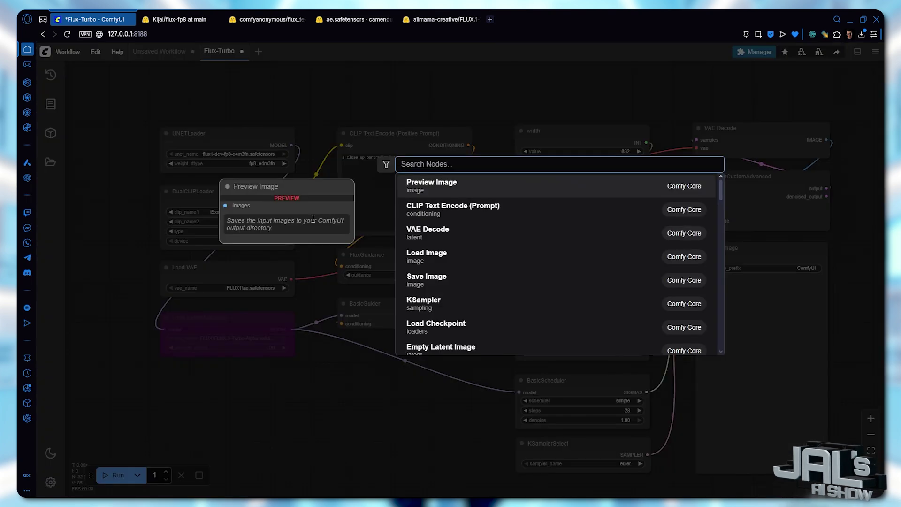
pyautogui.write('gguf loader')
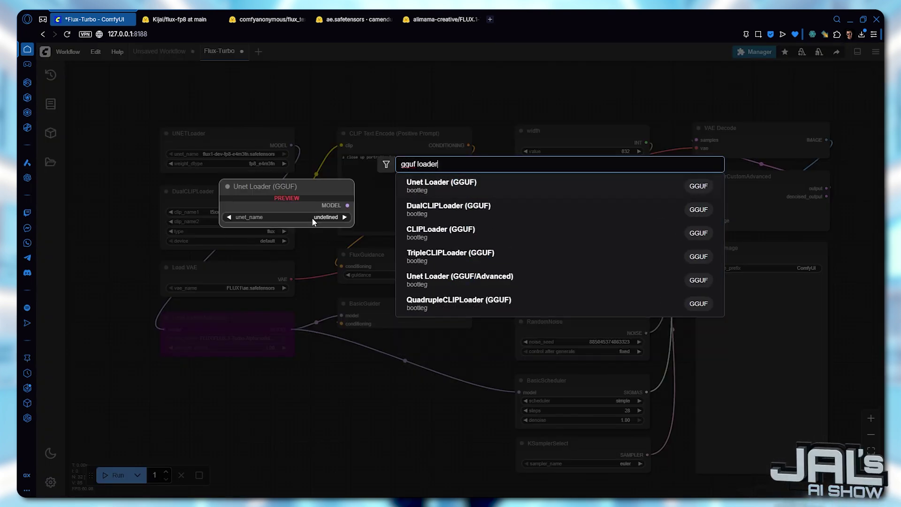
pyautogui.press('Return')
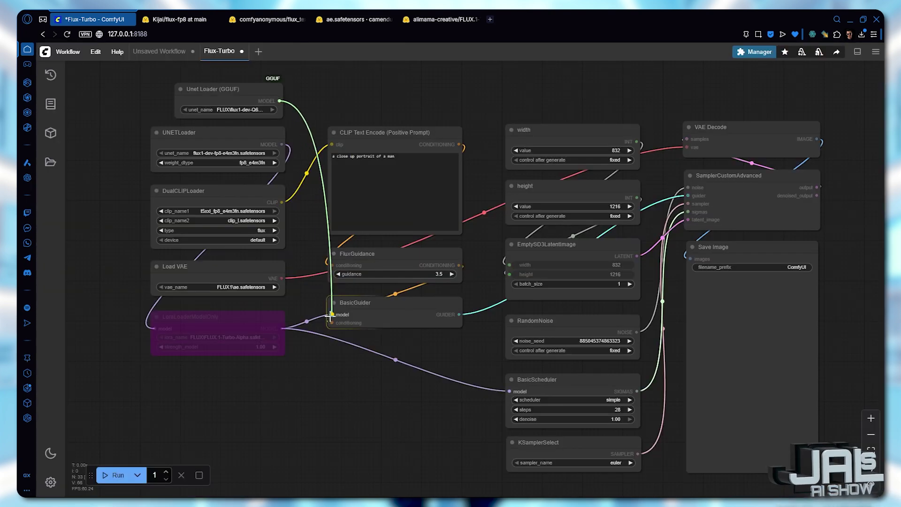
pyautogui.moveTo(330, 316); pyautogui.dragTo(331, 317)
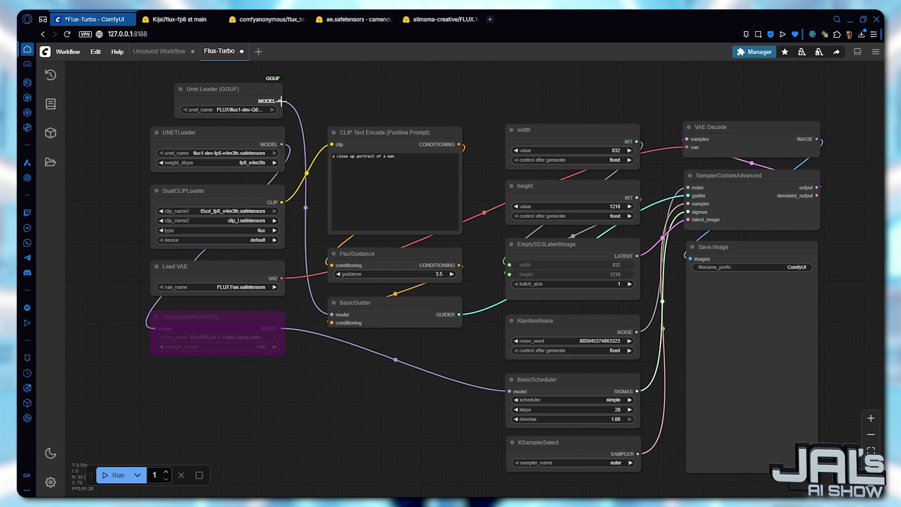
pyautogui.moveTo(280, 101); pyautogui.dragTo(509, 391)
pyautogui.hotkey('ctrl', 'Return')
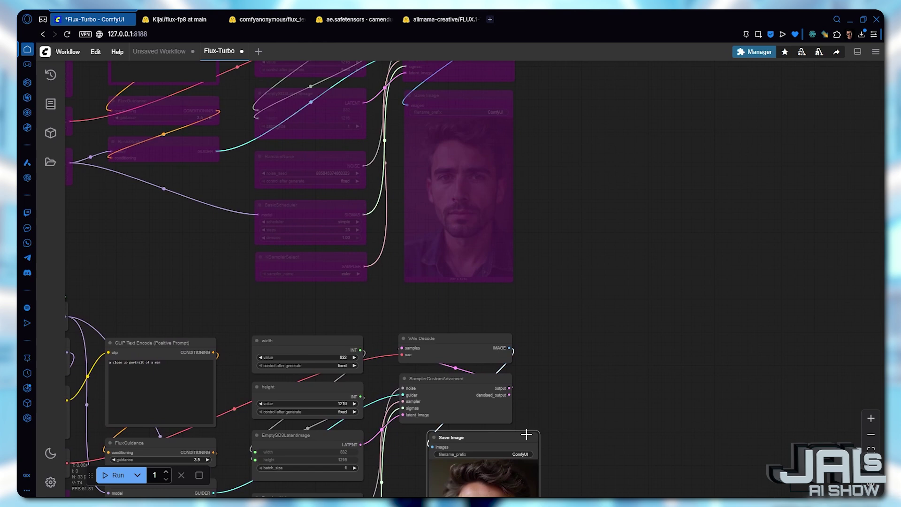
# Place the GGUF portrait beside the old one and re-enable the old Save Image to compare
pyautogui.moveTo(456, 438); pyautogui.dragTo(569, 98)
pyautogui.click(460, 170)
pyautogui.hotkey('ctrl', 'b')
pyautogui.scroll(10, 467, 174)
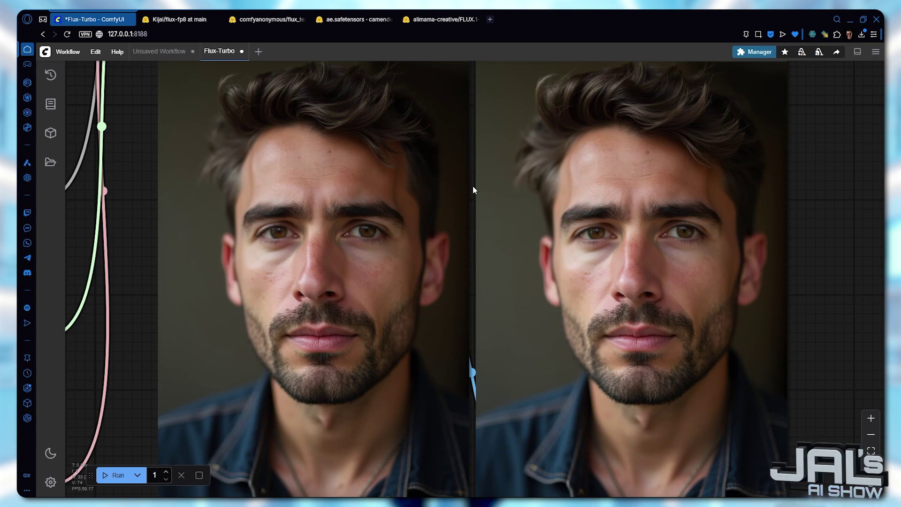
pyautogui.scroll(-8, 473, 188)
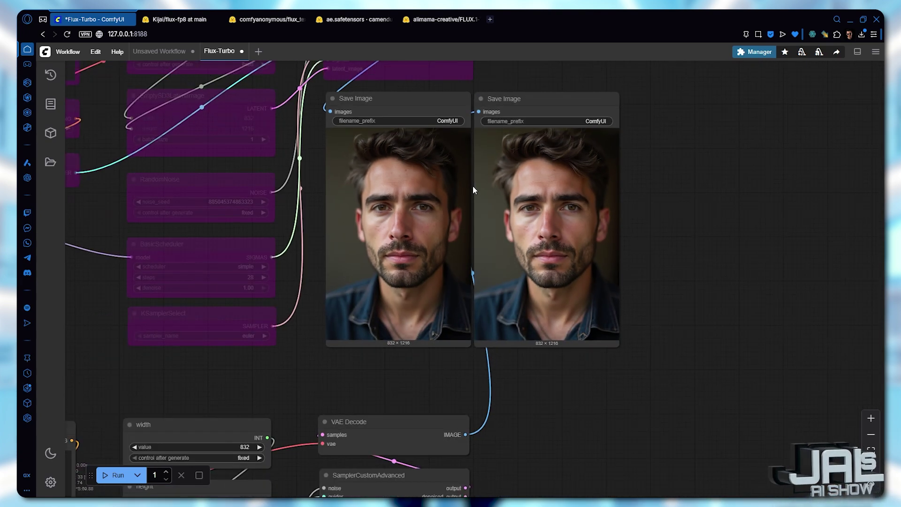
pyautogui.scroll(-5, 627, 270)
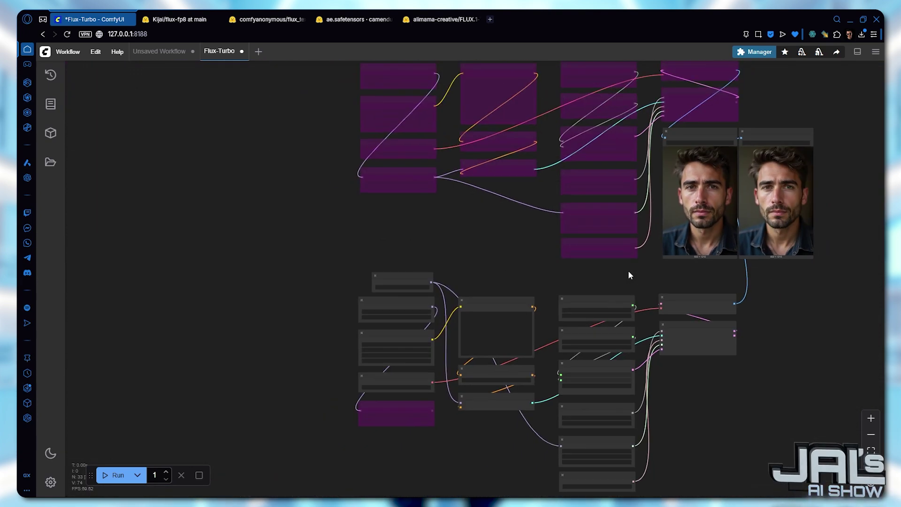
pyautogui.moveTo(628, 274); pyautogui.dragTo(538, 232)
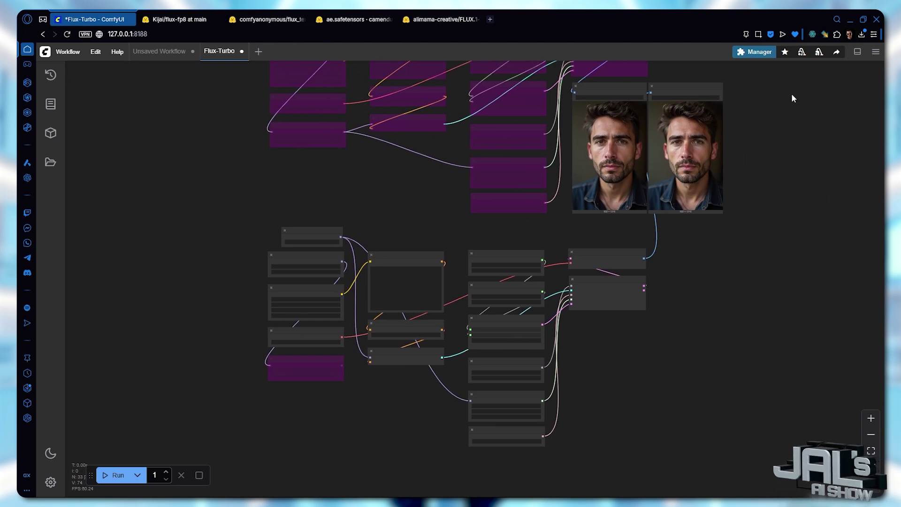
# Delete the lower duplicated GGUF workflow
pyautogui.moveTo(648, 93)
pyautogui.mouseDown()
pyautogui.moveTo(613, 322)
pyautogui.moveTo(593, 317)
pyautogui.mouseUp()
pyautogui.moveTo(175, 222)
pyautogui.mouseDown()
pyautogui.moveTo(714, 443)
pyautogui.moveTo(710, 429)
pyautogui.mouseUp()
pyautogui.press('Delete')
# Feed VAE Decode's image into a new Save Image node and unlink the old portrait node
pyautogui.press('.')
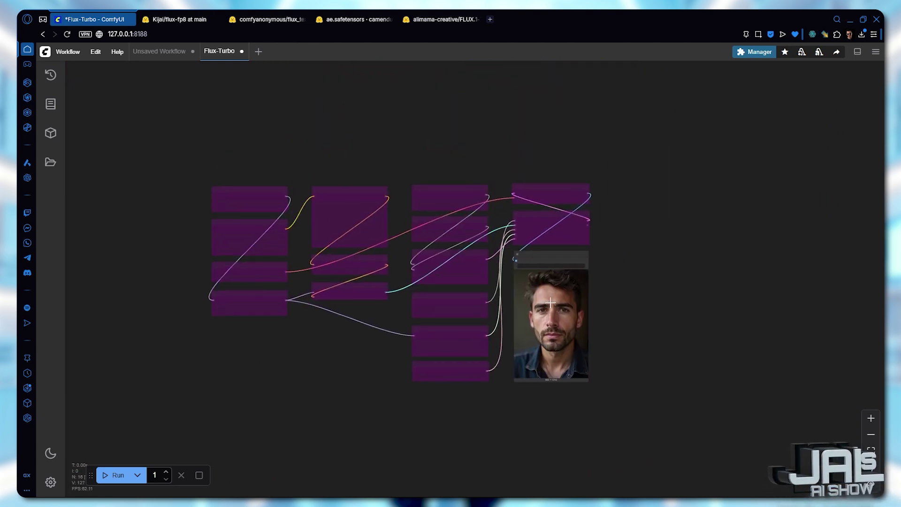
pyautogui.click(550, 303)
pyautogui.moveTo(553, 303); pyautogui.dragTo(624, 316)
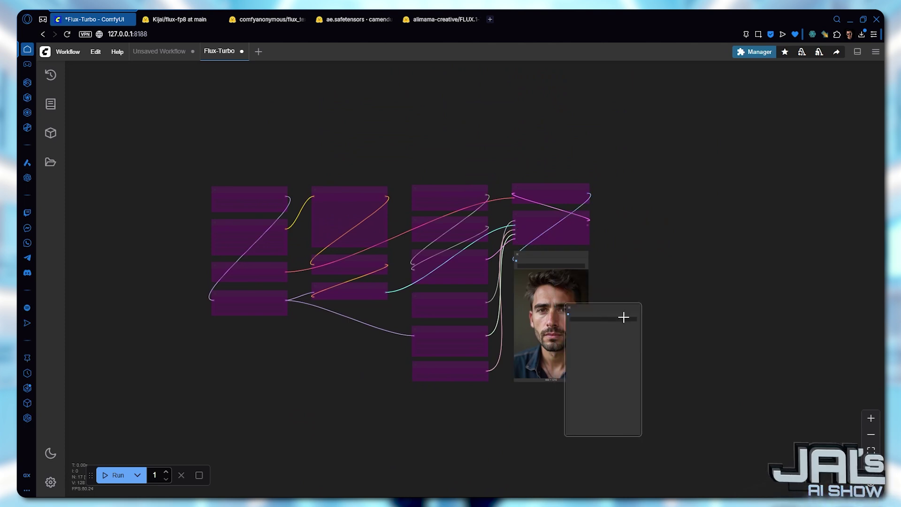
pyautogui.press('.')
pyautogui.moveTo(753, 216); pyautogui.dragTo(754, 218)
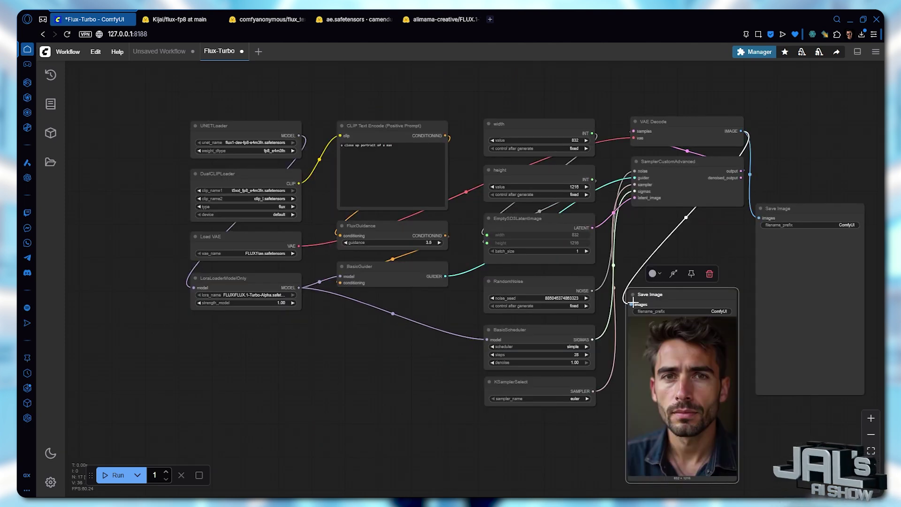
pyautogui.moveTo(632, 303); pyautogui.dragTo(665, 230)
pyautogui.click(709, 295)
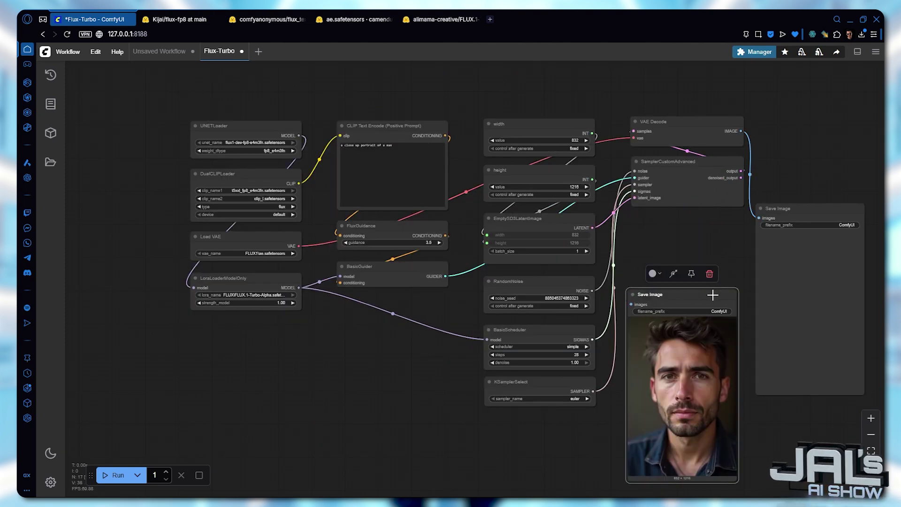
pyautogui.moveTo(712, 294); pyautogui.dragTo(715, 233)
# Set BasicScheduler steps to 8
pyautogui.hscroll(3, 458, 370)
pyautogui.scroll(15, 458, 370)
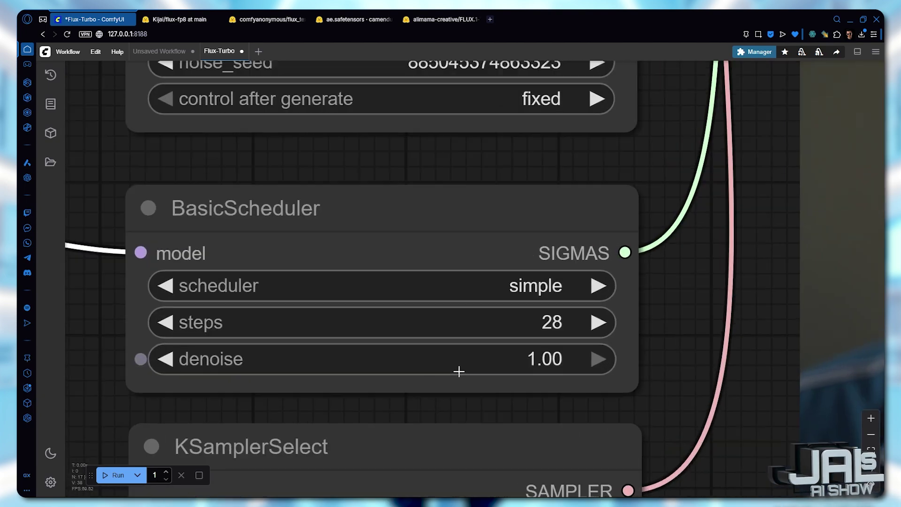
pyautogui.scroll(2, 459, 370)
pyautogui.click(543, 316)
pyautogui.write('8')
pyautogui.press('Return')
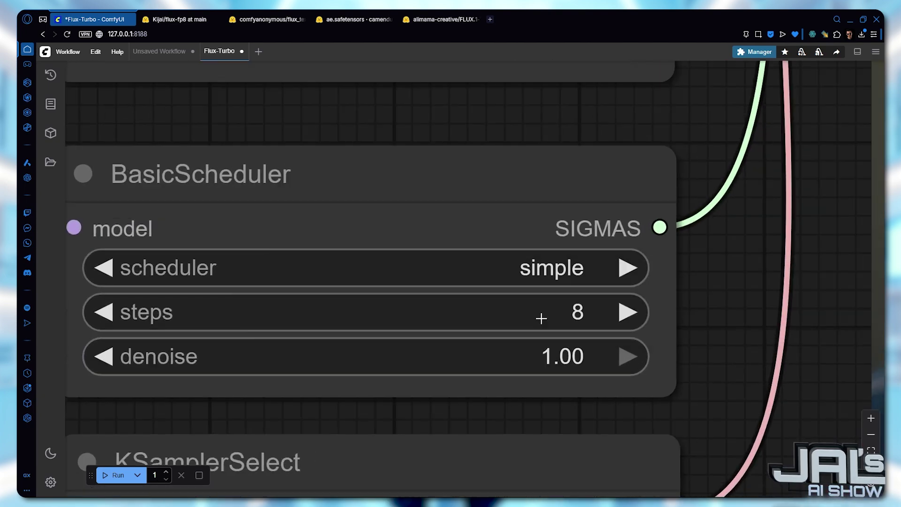
pyautogui.scroll(-15, 541, 320)
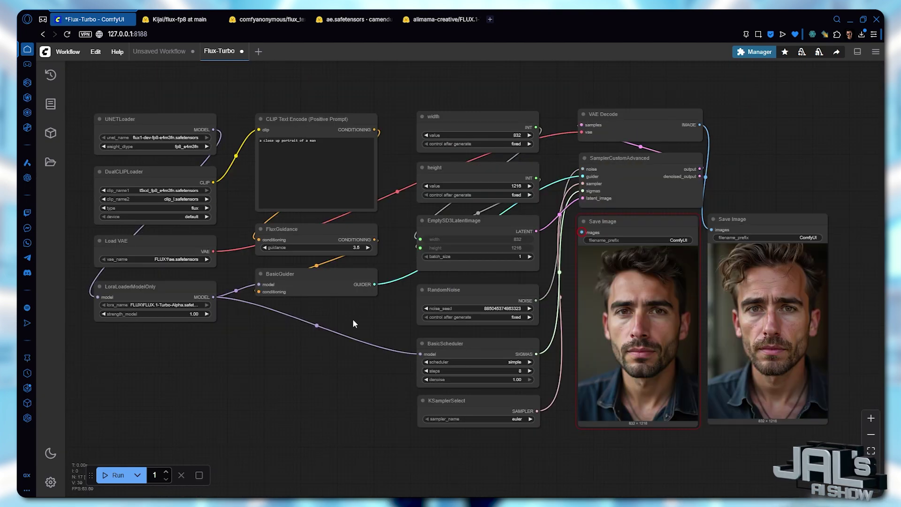